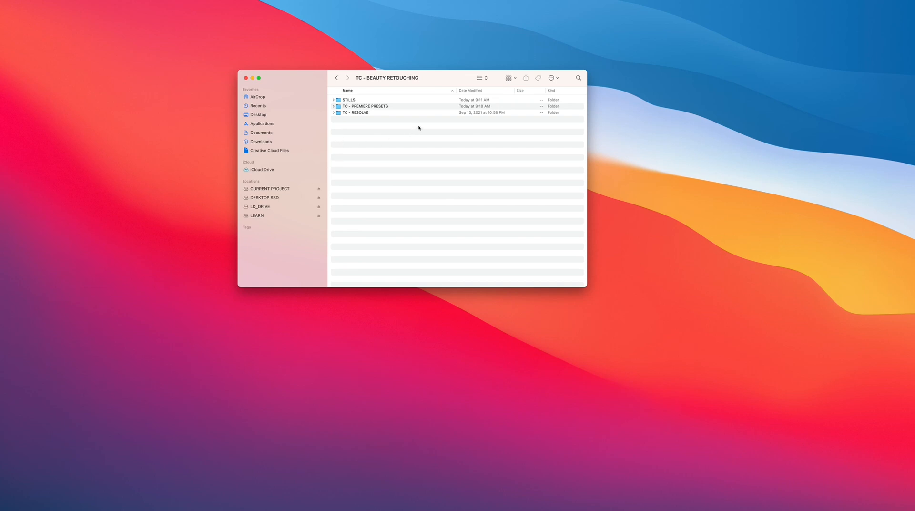
# - Examine the contents of the STILLS, TC - PREMIERE PRESETS and TC - RESOLVE folders inside TC - BEAUTY RETOUCHING
pyautogui.click(333, 100)
pyautogui.click(338, 107)
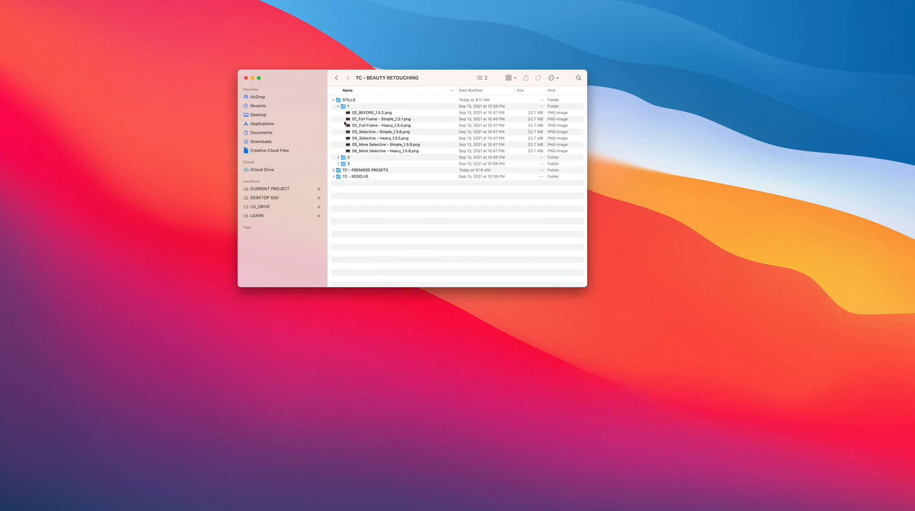
pyautogui.click(338, 106)
pyautogui.click(333, 100)
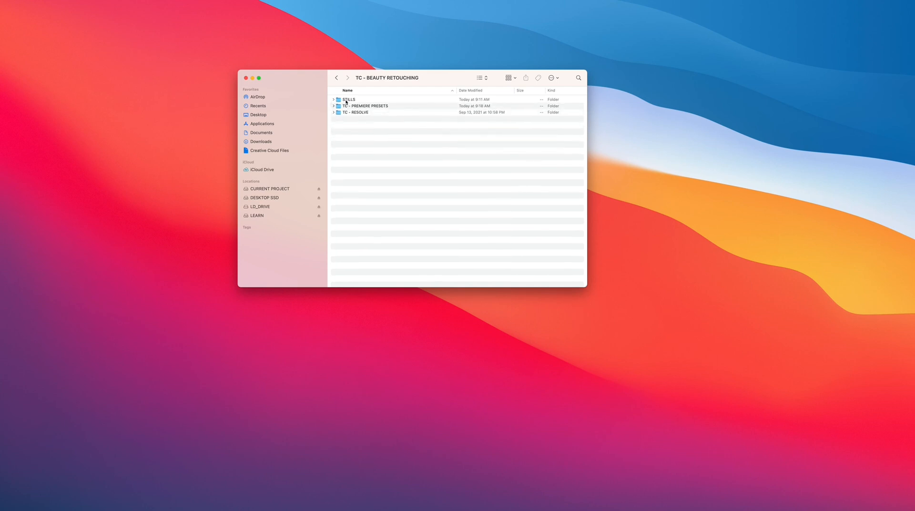
pyautogui.click(349, 101)
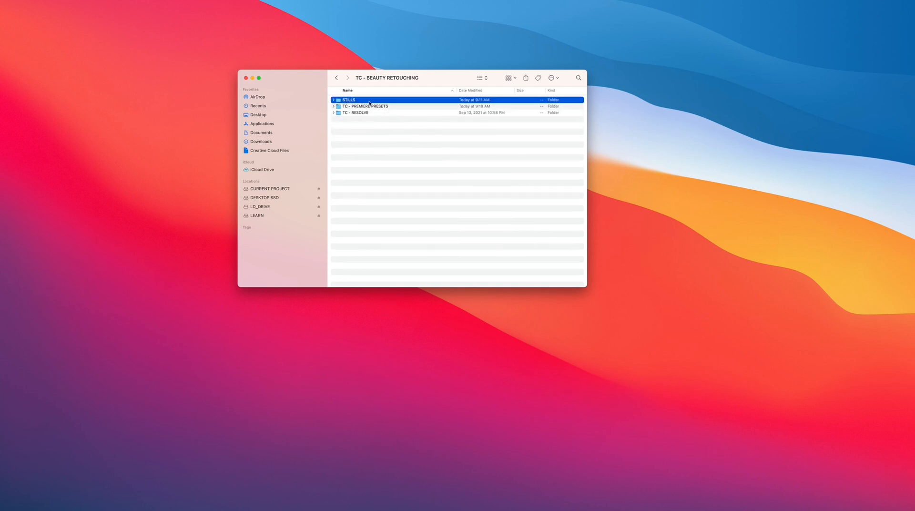
pyautogui.click(333, 107)
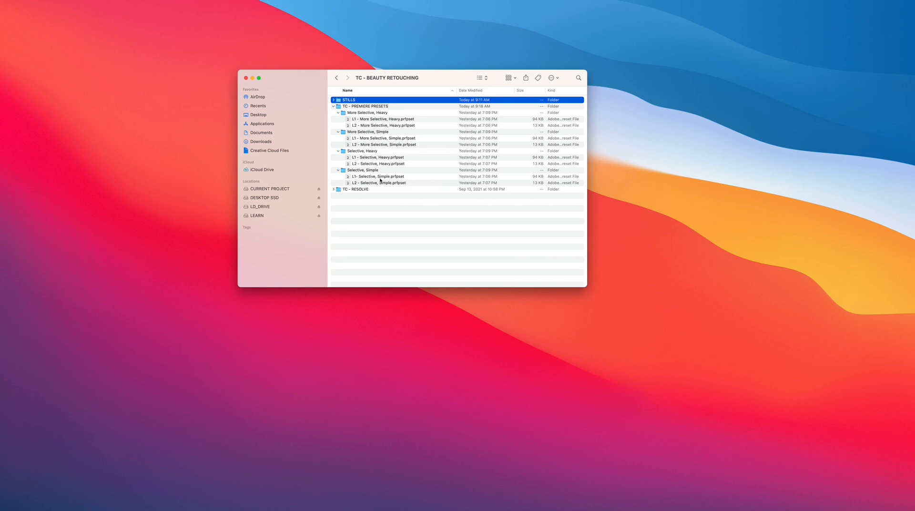
pyautogui.click(333, 107)
pyautogui.click(333, 113)
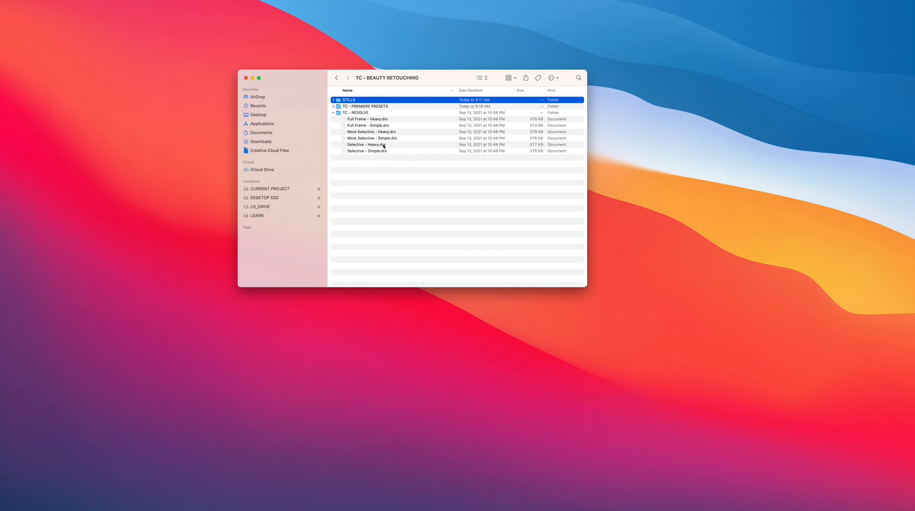
pyautogui.click(333, 112)
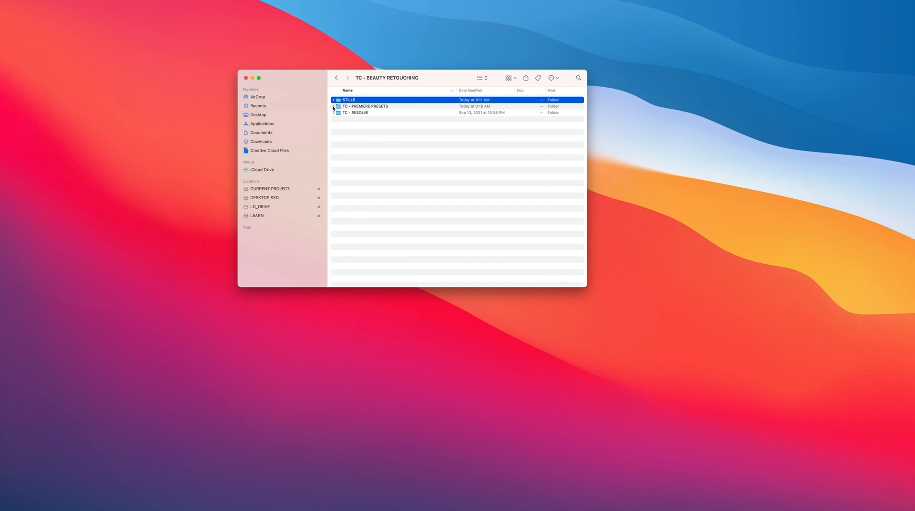
pyautogui.click(334, 107)
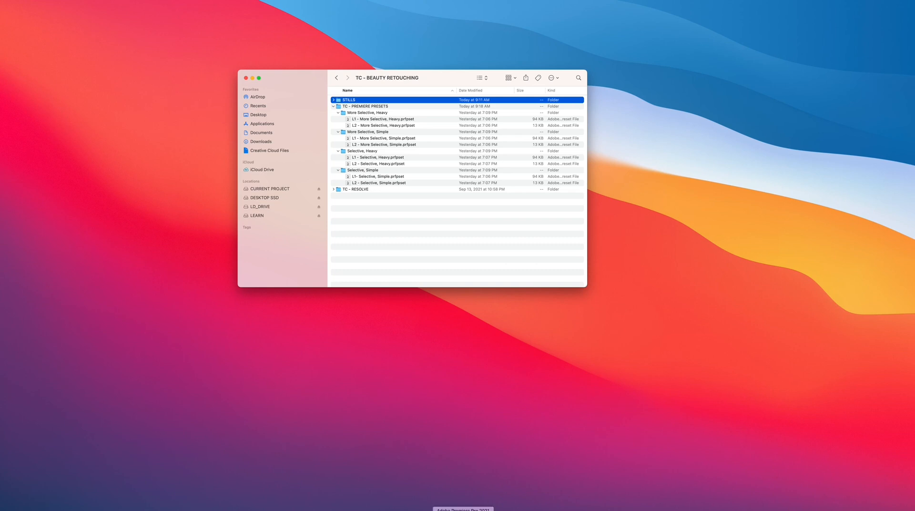
# - Switch to Adobe Premiere Pro and check which version is installed
pyautogui.click(462, 509)
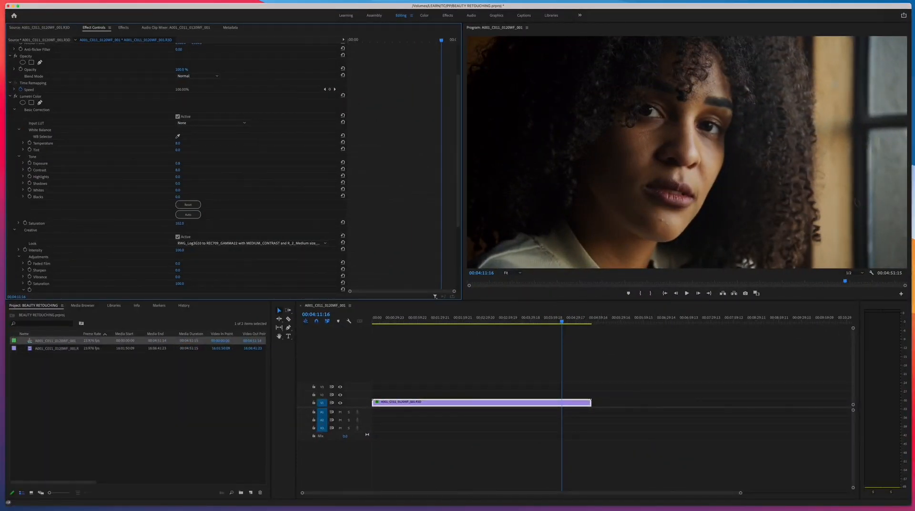
pyautogui.click(38, 0)
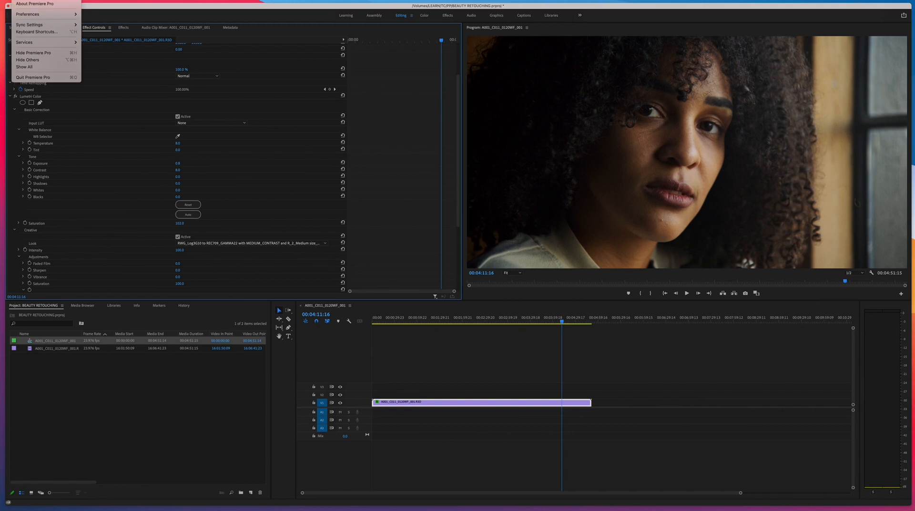
pyautogui.click(34, 4)
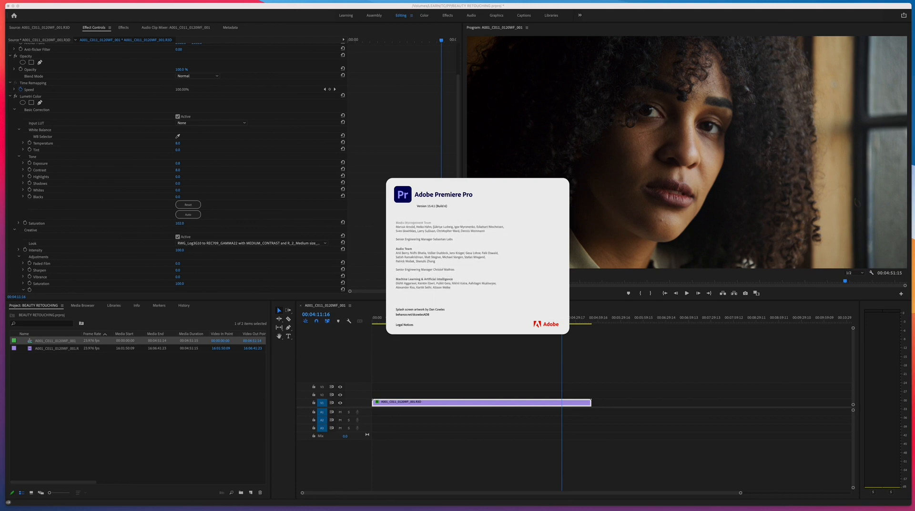
pyautogui.click(269, 102)
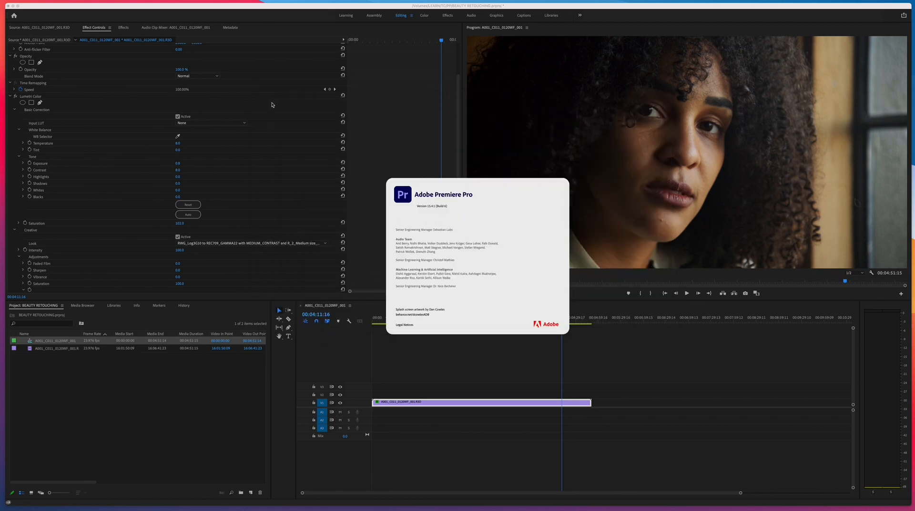
pyautogui.click(131, 15)
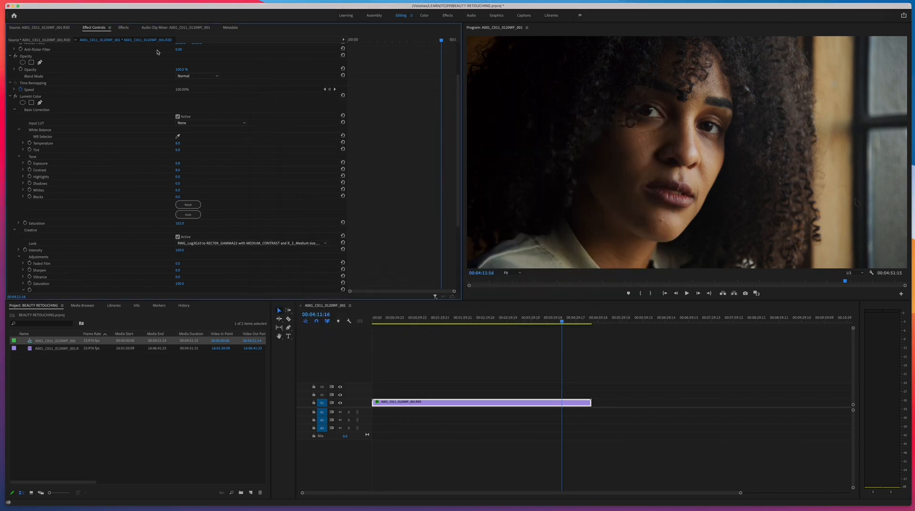
# - Move the sequence playhead to 00:04:09:23 and collapse the clip's Lumetri Color settings
pyautogui.click(514, 406)
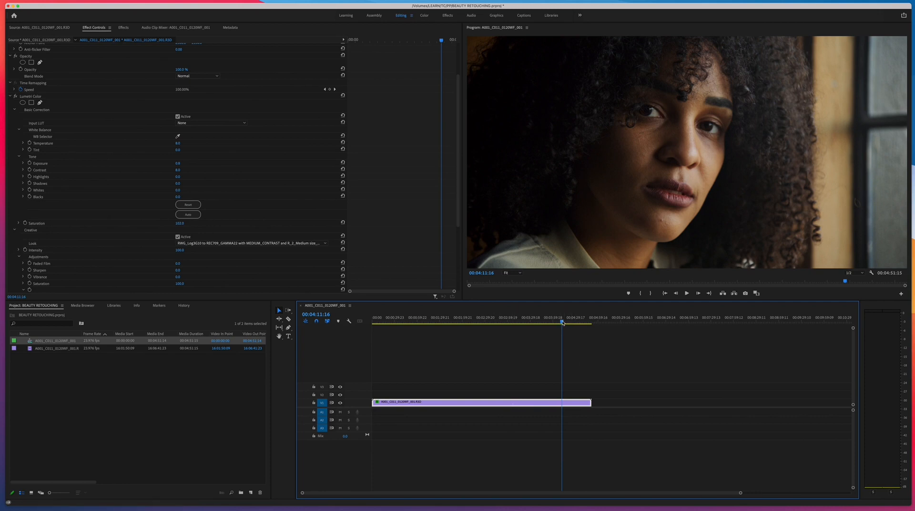
pyautogui.moveTo(564, 322); pyautogui.dragTo(561, 323)
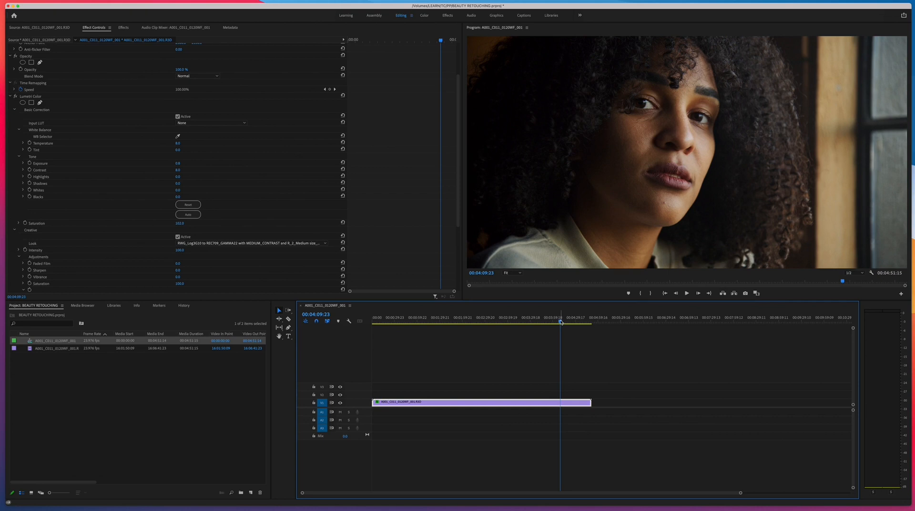
pyautogui.click(10, 96)
# - Compare the portrait clip with its Lumetri Color effect disabled and enabled
pyautogui.click(16, 148)
pyautogui.click(16, 148)
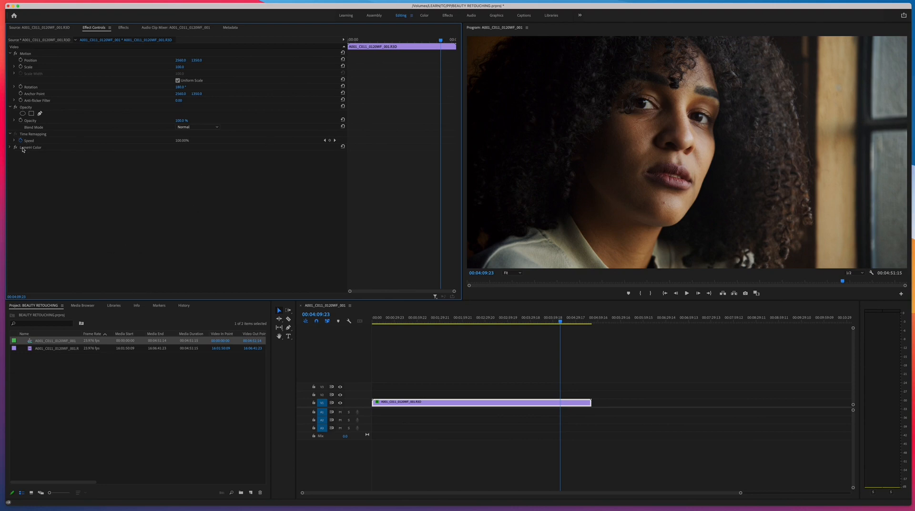
pyautogui.click(16, 149)
pyautogui.click(16, 149)
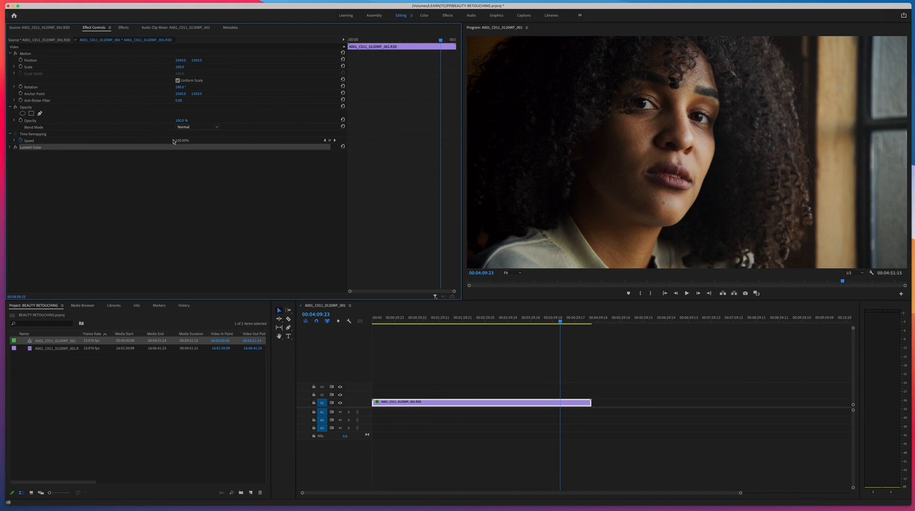
# - In the effects library, collapse the Lumetri Presets and Video Effects folders and clear the search filter
pyautogui.click(124, 28)
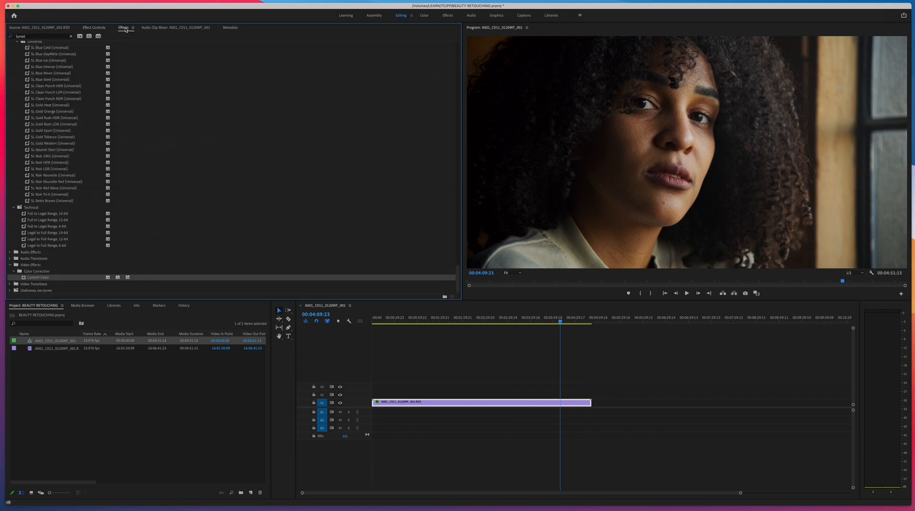
pyautogui.scroll(15, 19, 48)
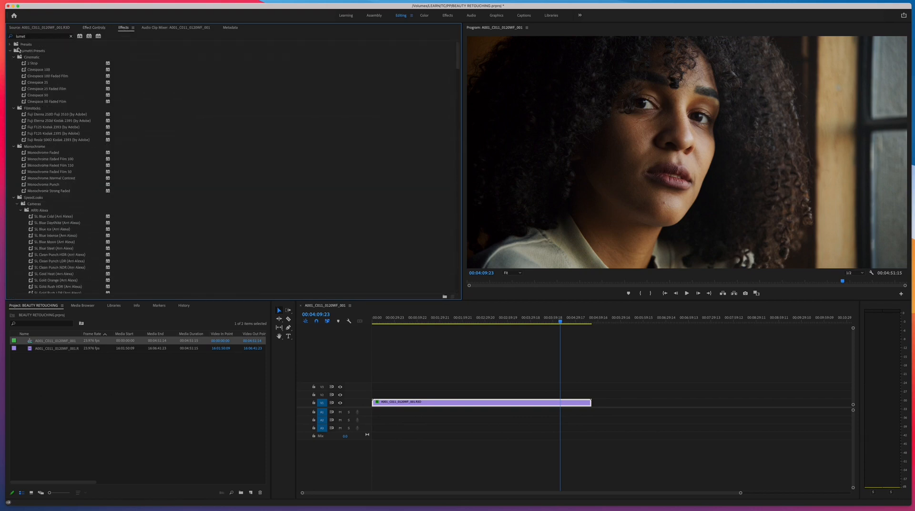
pyautogui.click(9, 50)
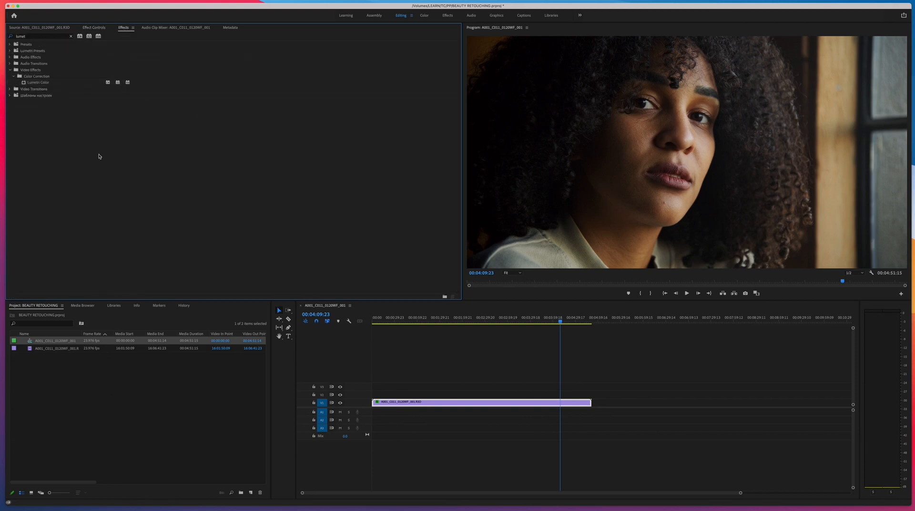
pyautogui.click(10, 70)
pyautogui.click(71, 37)
pyautogui.click(28, 44)
pyautogui.rightClick(25, 46)
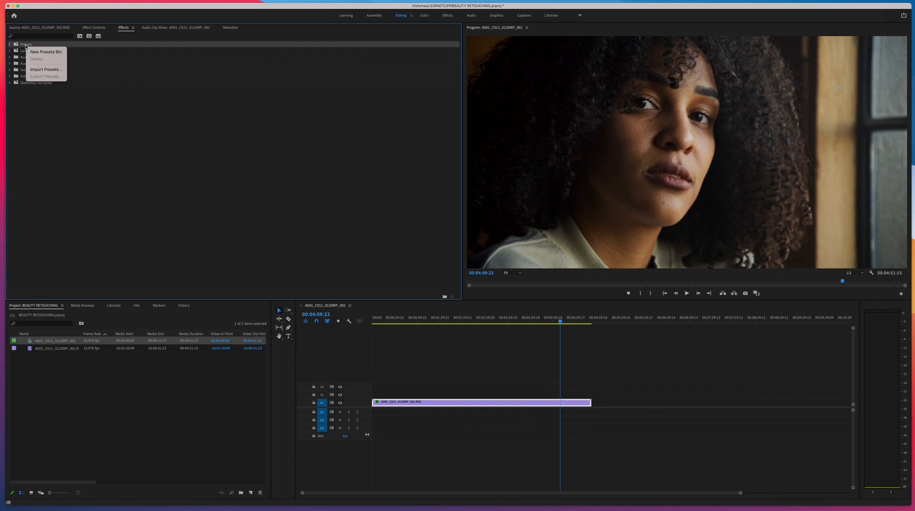
pyautogui.click(24, 45)
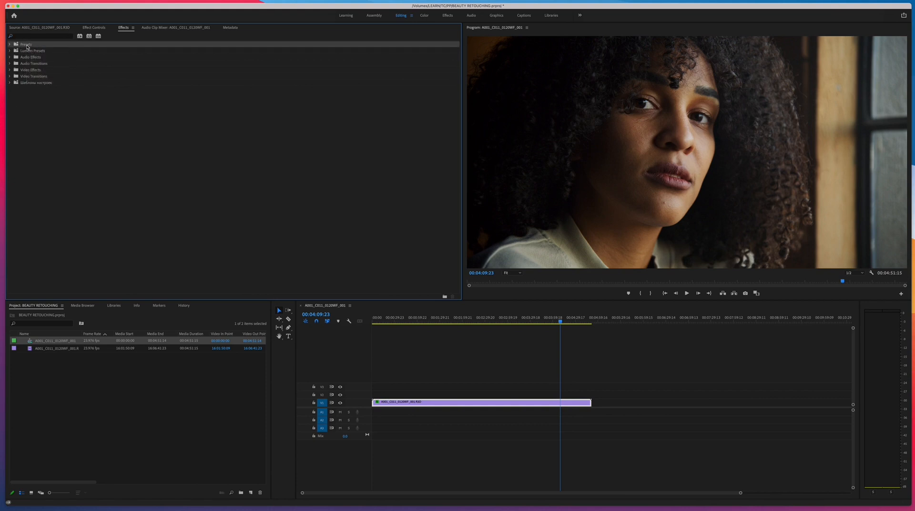
pyautogui.rightClick(27, 46)
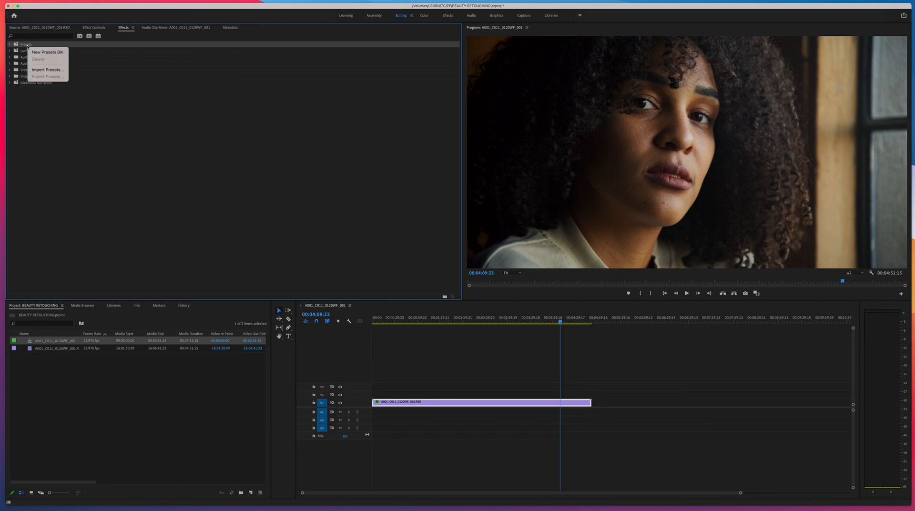
pyautogui.click(56, 71)
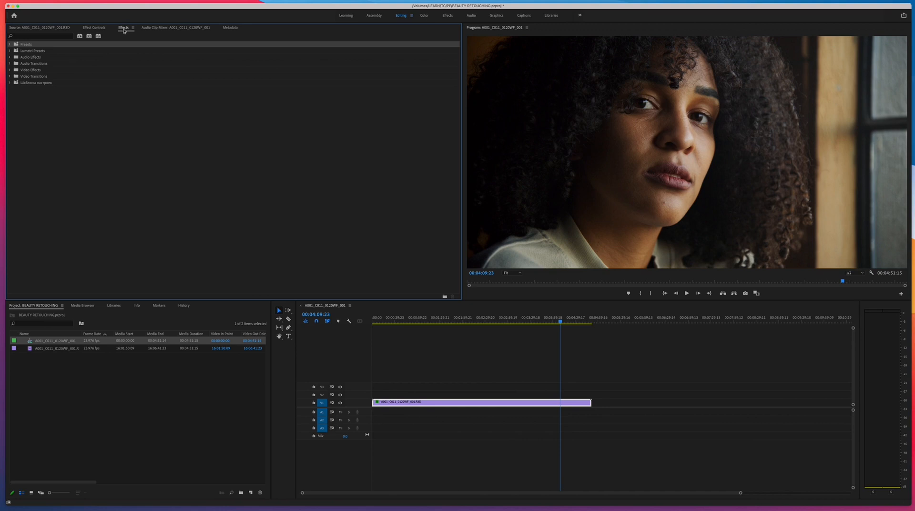
# - With the Effects panel shown, start a preset import for the Presets bin and browse to TC - BEAUTY RETOUCHING > TC - PREMIERE PRESETS
pyautogui.click(179, 0)
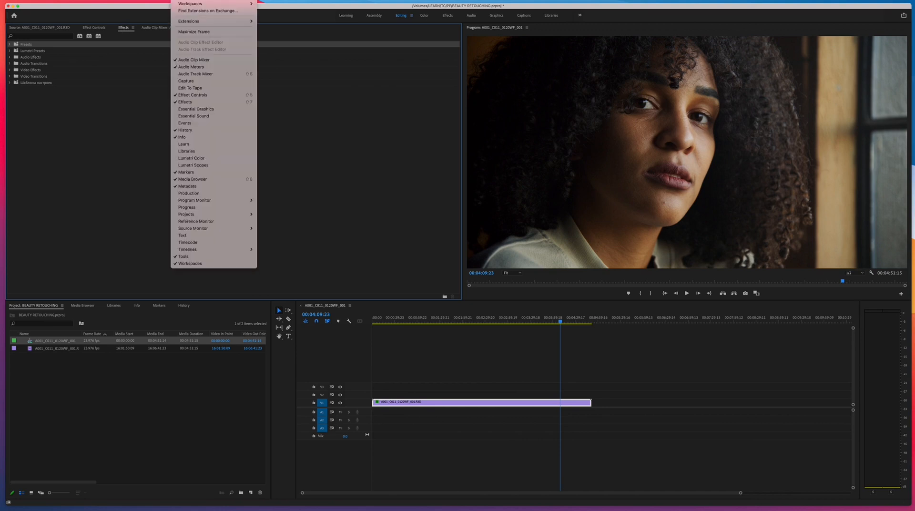
pyautogui.click(176, 102)
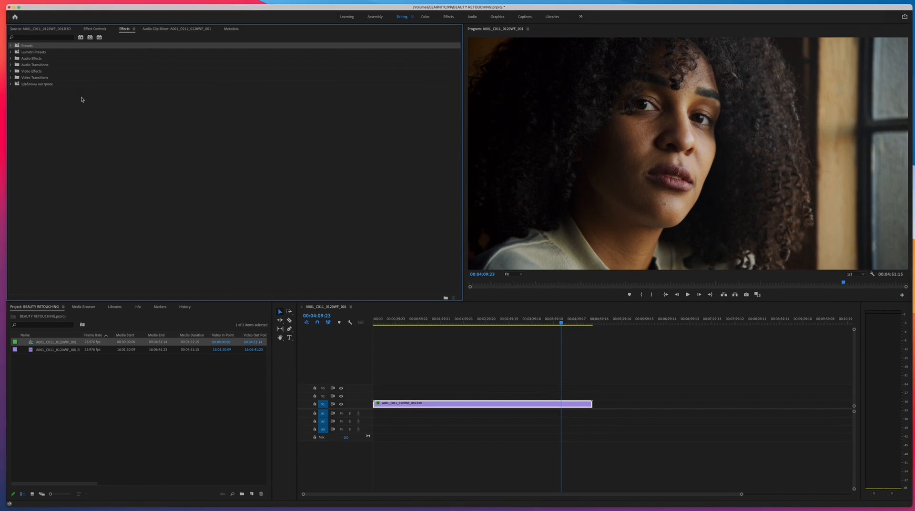
pyautogui.rightClick(28, 48)
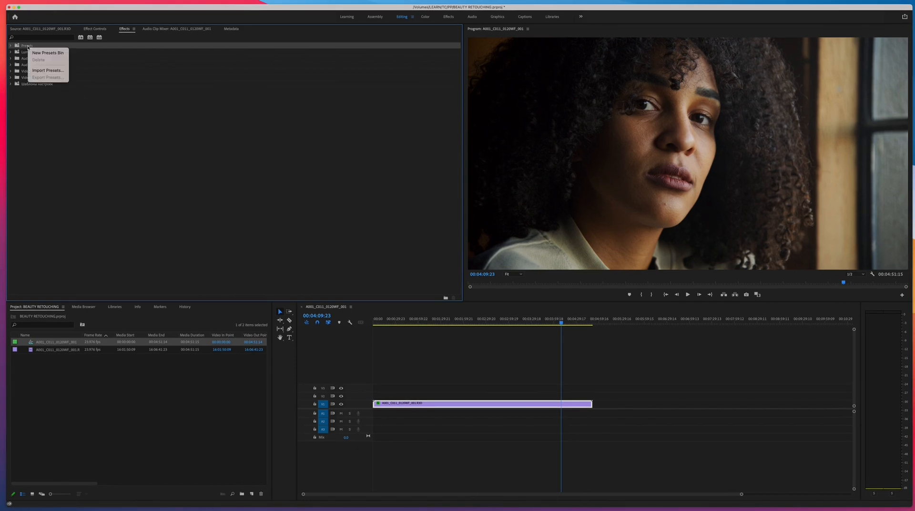
pyautogui.click(56, 73)
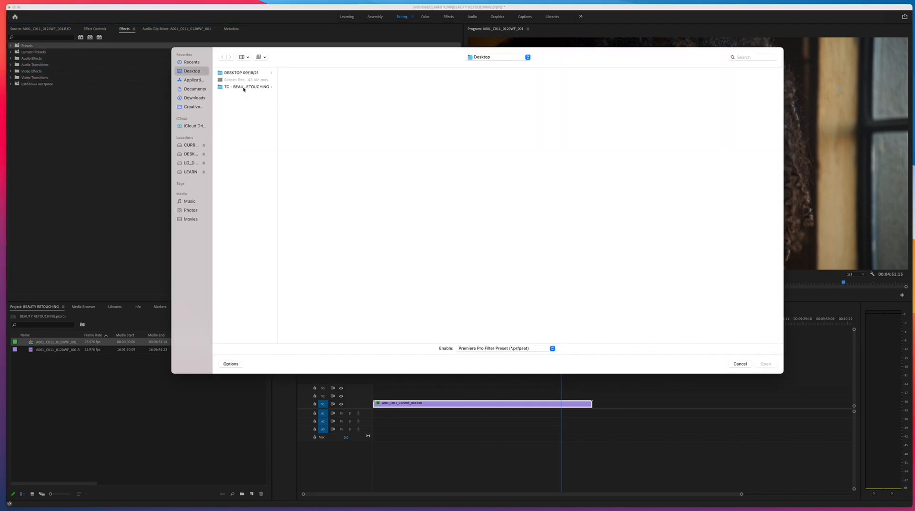
pyautogui.click(244, 88)
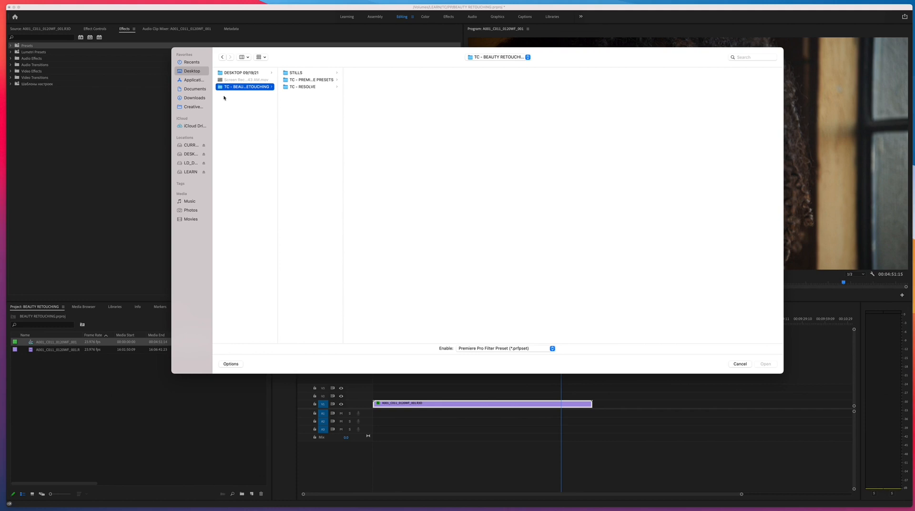
pyautogui.moveTo(342, 86); pyautogui.dragTo(420, 89)
pyautogui.click(328, 80)
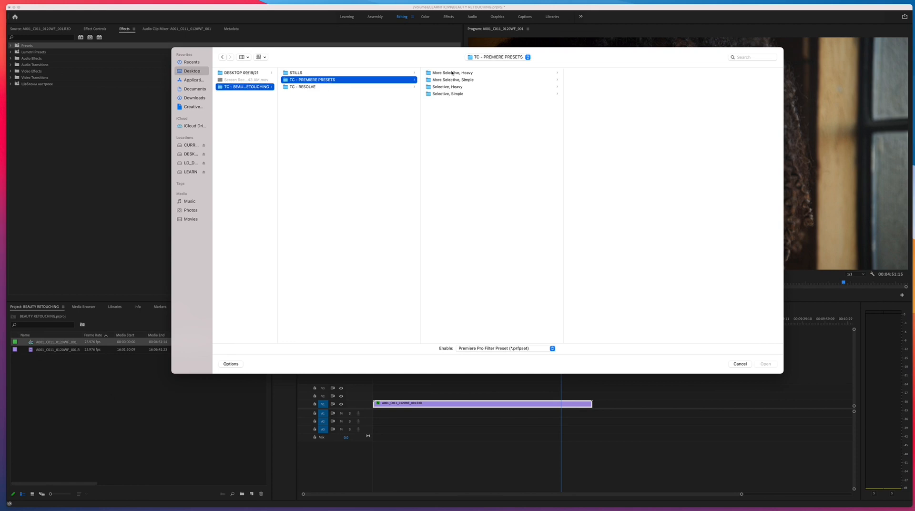
# - Examine the L1 and L2 preset files in the More Selective, Heavy; More Selective, Simple; Selective, Heavy; and Selective, Simple folders
pyautogui.click(451, 73)
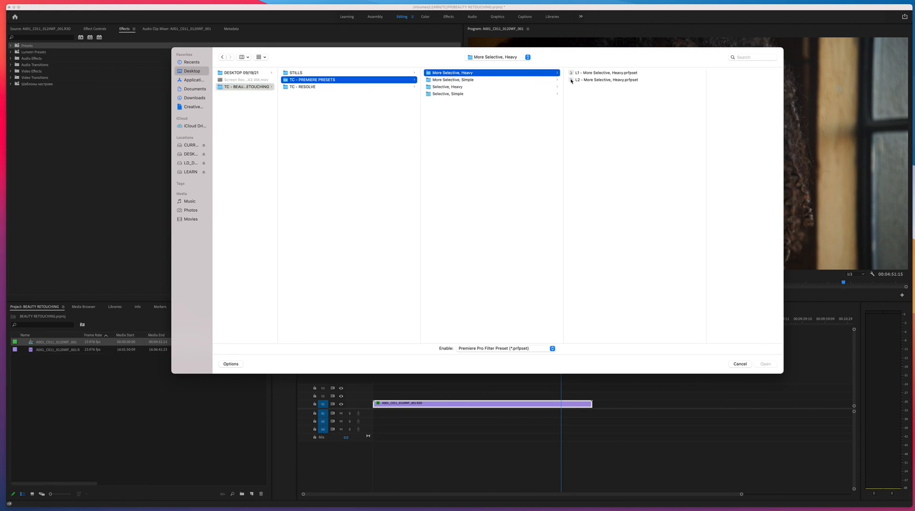
pyautogui.click(599, 73)
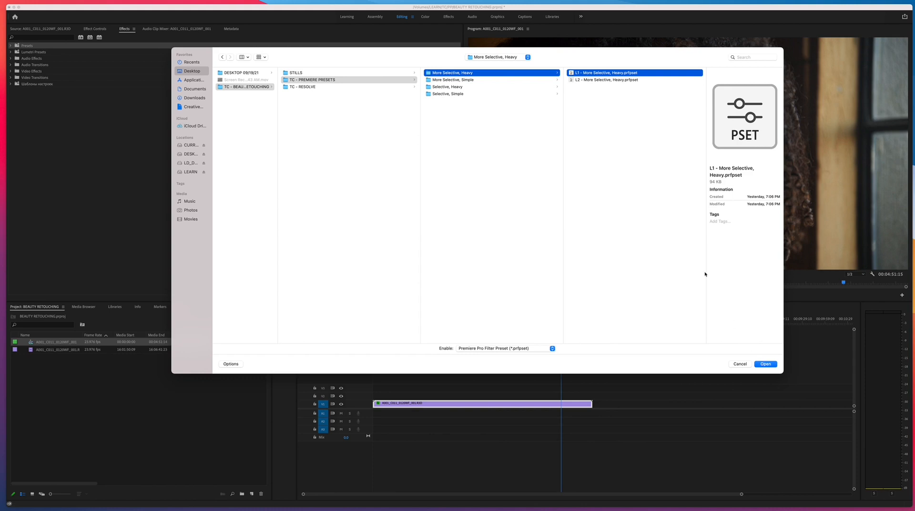
pyautogui.click(607, 81)
pyautogui.click(528, 80)
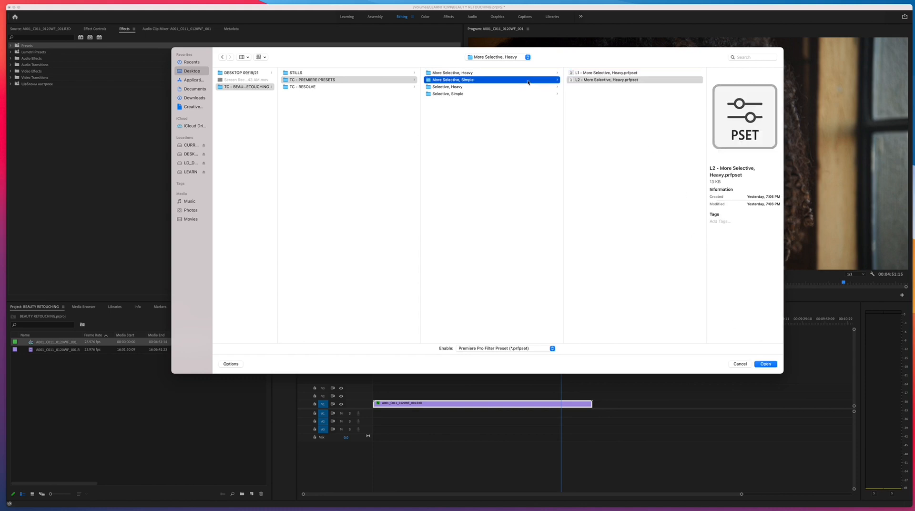
pyautogui.click(604, 74)
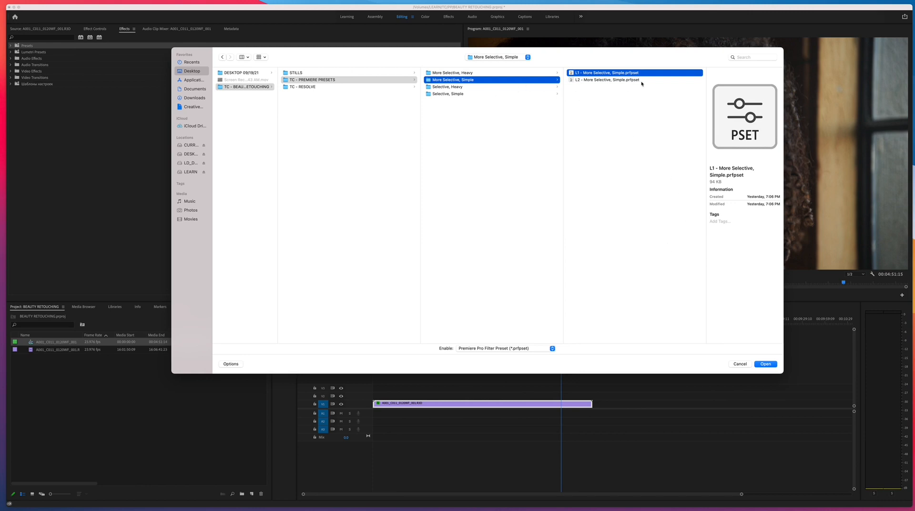
pyautogui.click(465, 73)
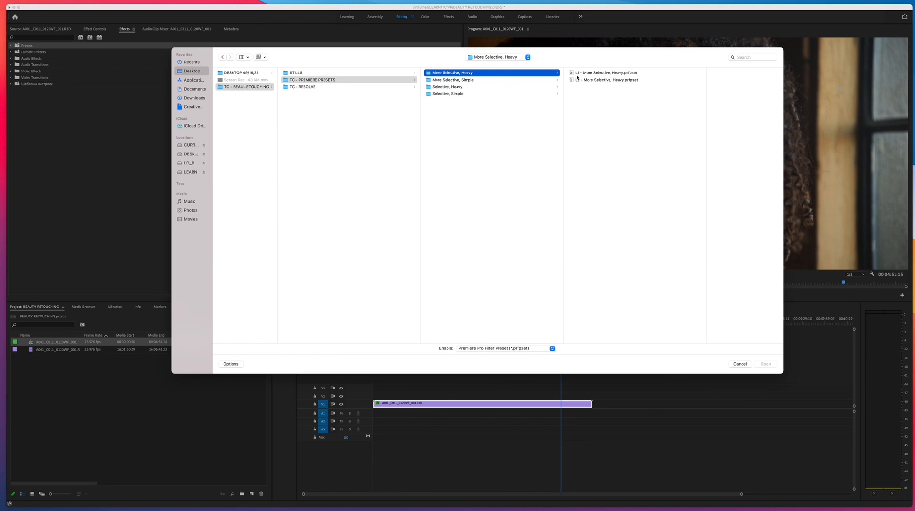
pyautogui.click(507, 80)
pyautogui.click(505, 87)
pyautogui.click(504, 94)
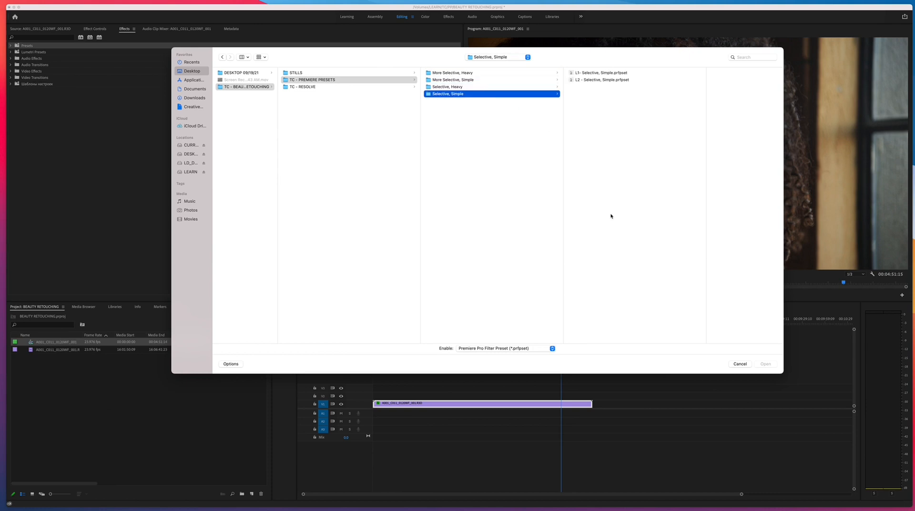
# - Cancel the preset import and expand the Шаблоны настроек bin to list the L1 and L2 retouching presets
pyautogui.click(737, 364)
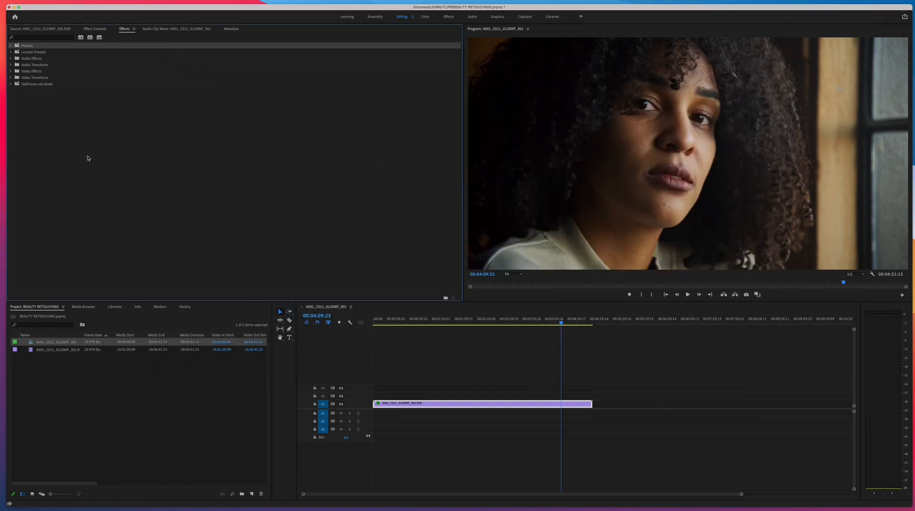
pyautogui.click(216, 114)
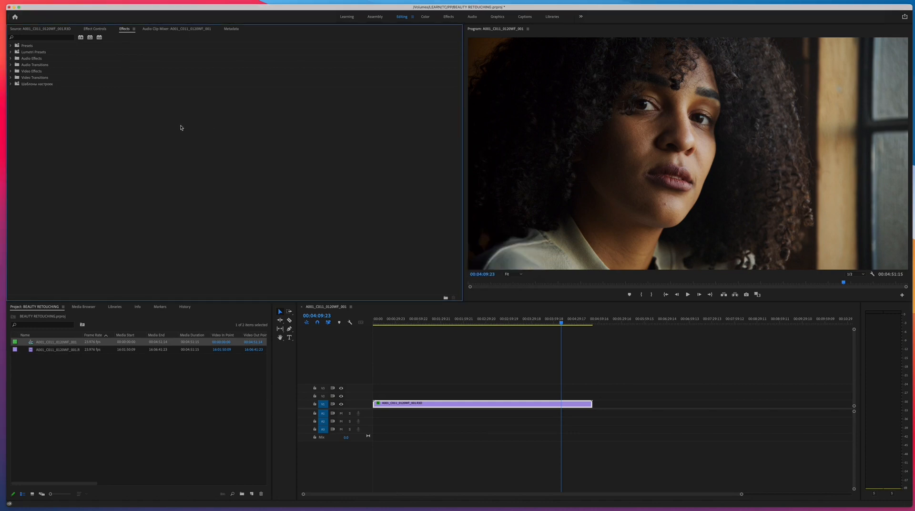
pyautogui.click(25, 86)
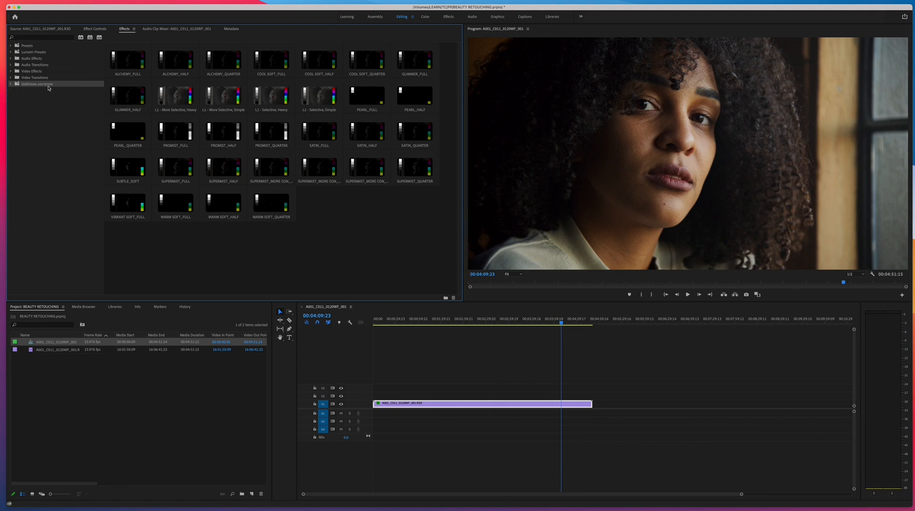
pyautogui.rightClick(28, 87)
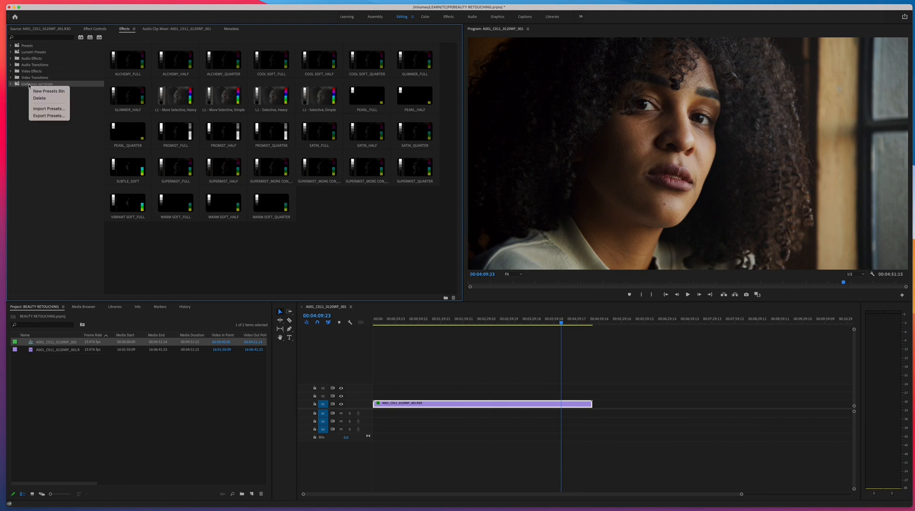
pyautogui.click(21, 94)
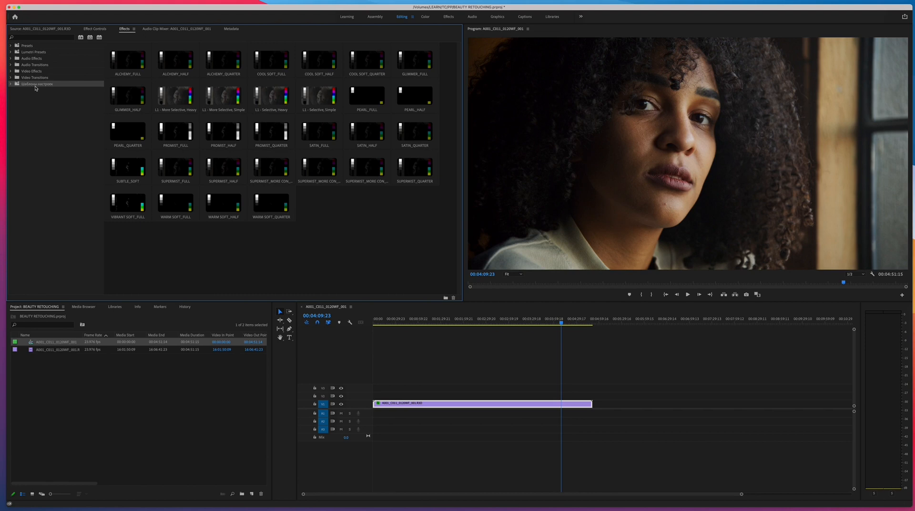
pyautogui.click(11, 85)
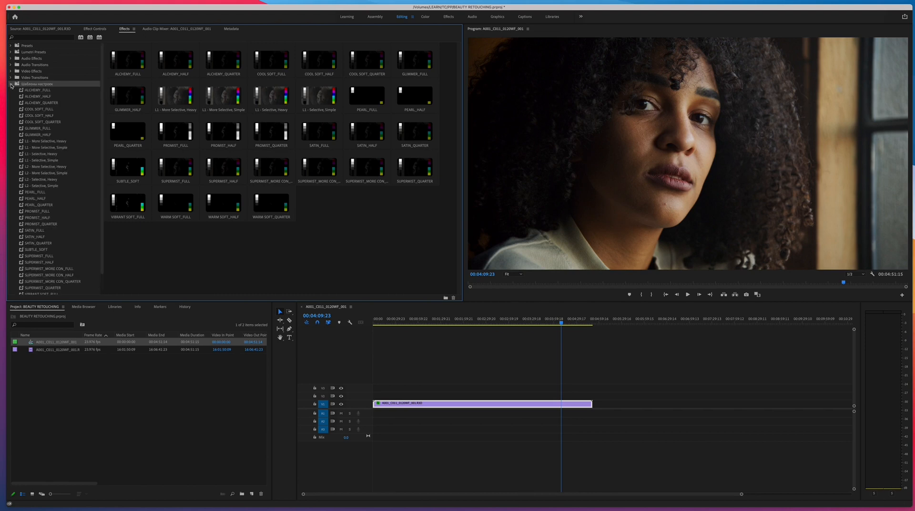
pyautogui.scroll(-2, 101, 122)
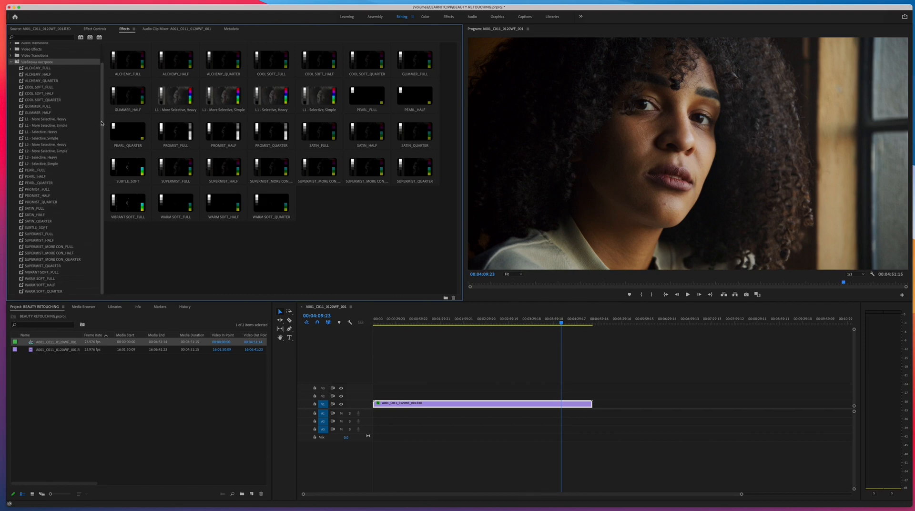
pyautogui.click(39, 114)
pyautogui.click(35, 69)
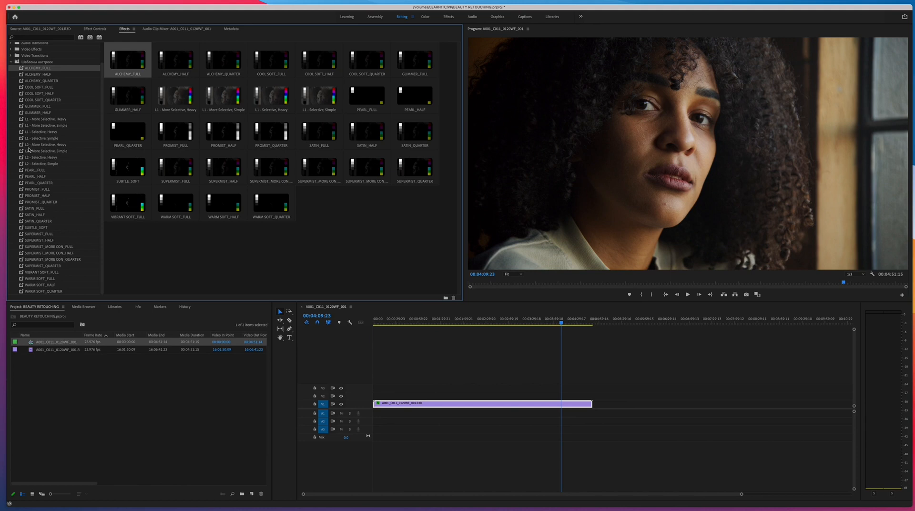
# - Duplicate the portrait clip from track V1 onto V2, aligned directly above the original
pyautogui.click(394, 403)
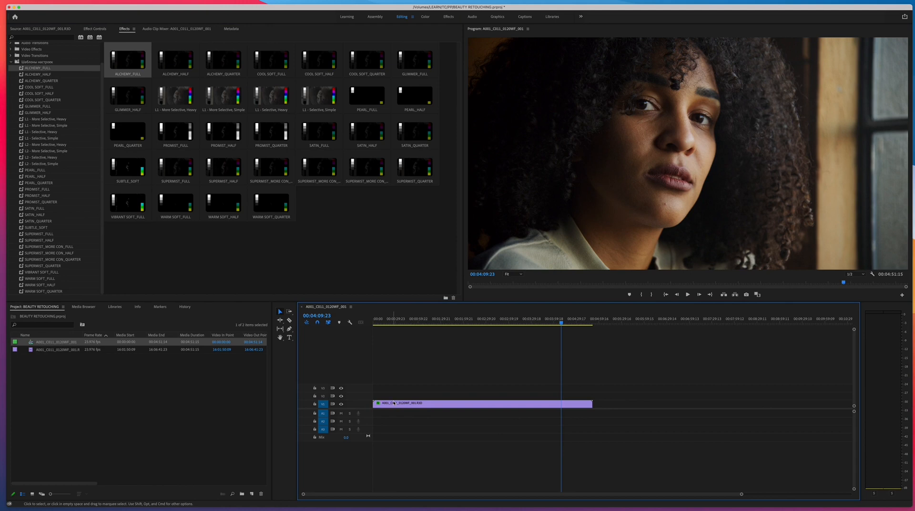
pyautogui.click(533, 406)
pyautogui.moveTo(527, 407); pyautogui.dragTo(526, 395)
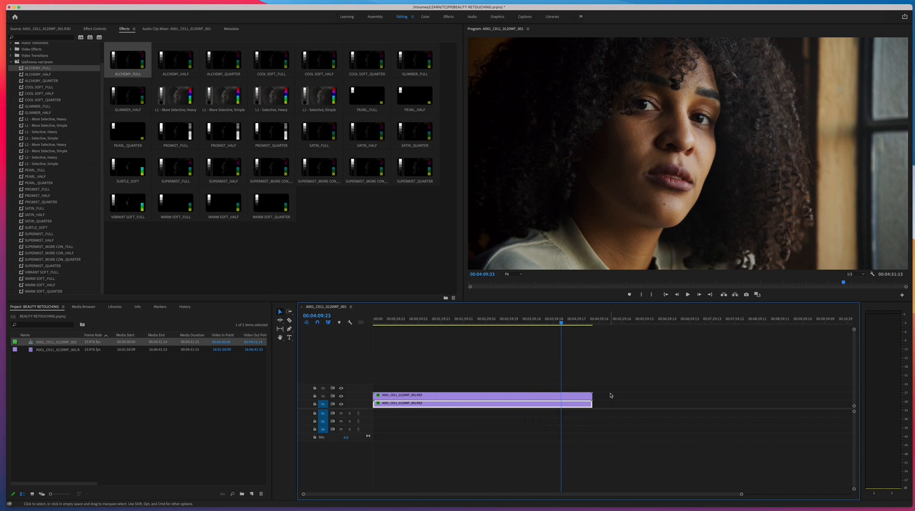
pyautogui.click(550, 397)
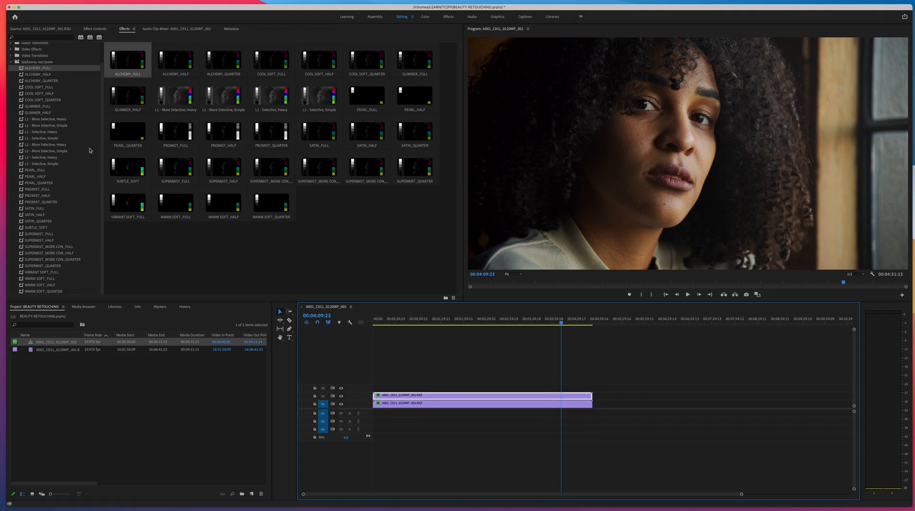
# - Apply the L1 - Selective, Simple preset to the portrait clip on track V1
pyautogui.click(32, 138)
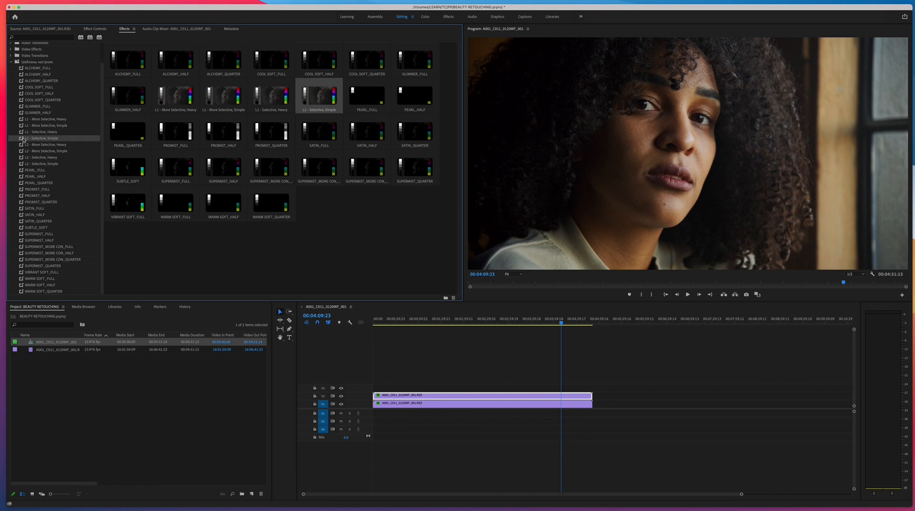
pyautogui.click(452, 376)
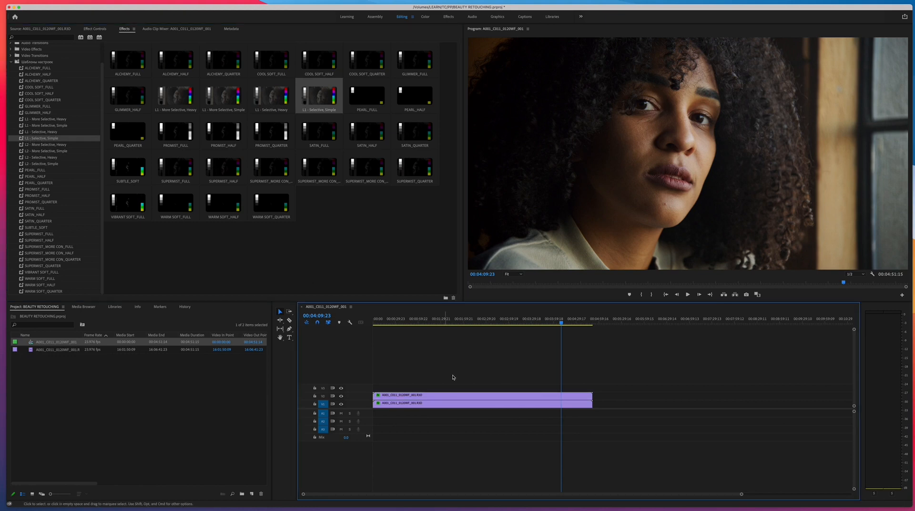
pyautogui.click(422, 406)
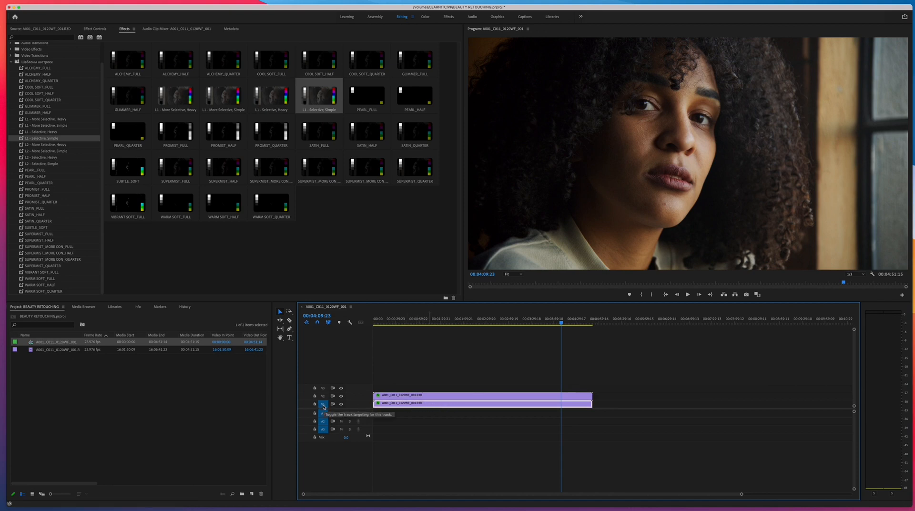
pyautogui.click(434, 397)
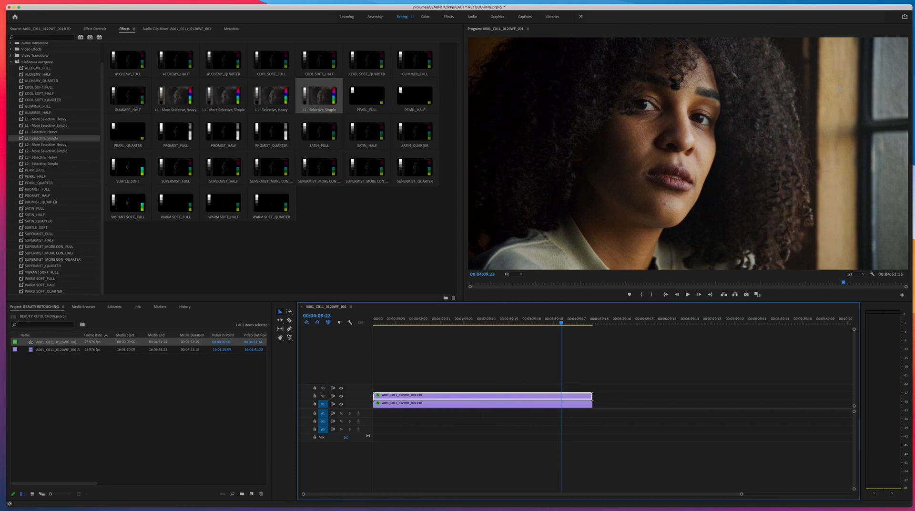
pyautogui.click(447, 404)
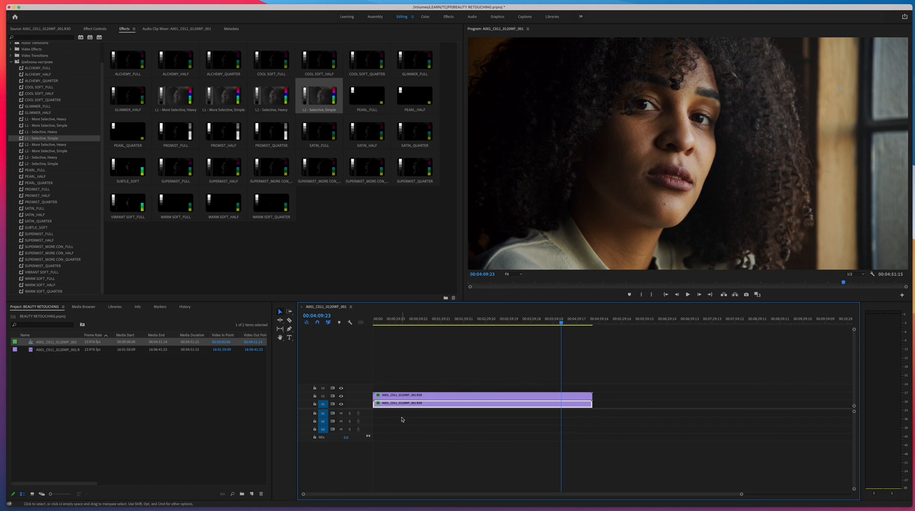
pyautogui.click(461, 253)
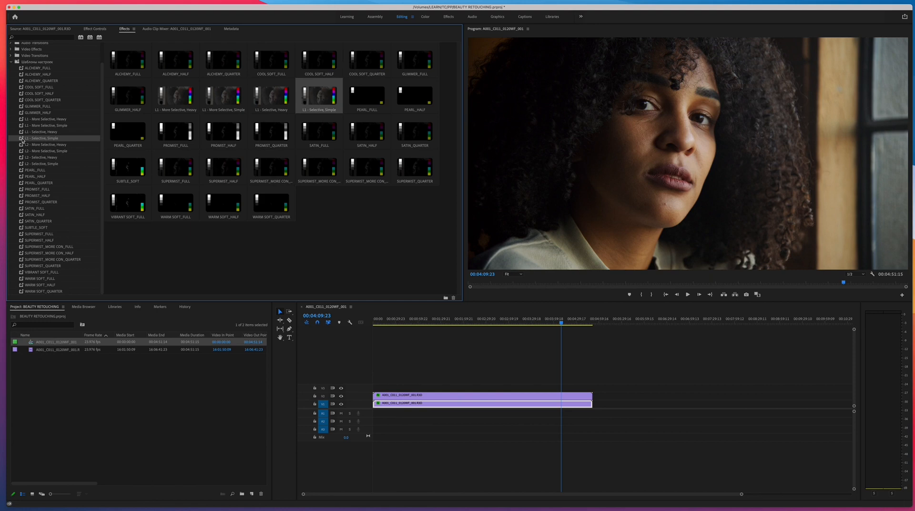
pyautogui.moveTo(23, 140); pyautogui.dragTo(404, 406)
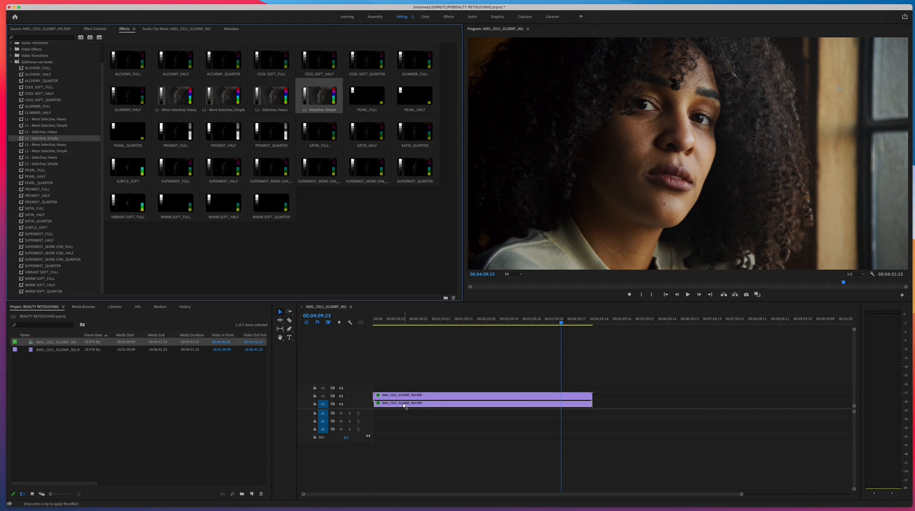
pyautogui.moveTo(405, 406); pyautogui.dragTo(405, 407)
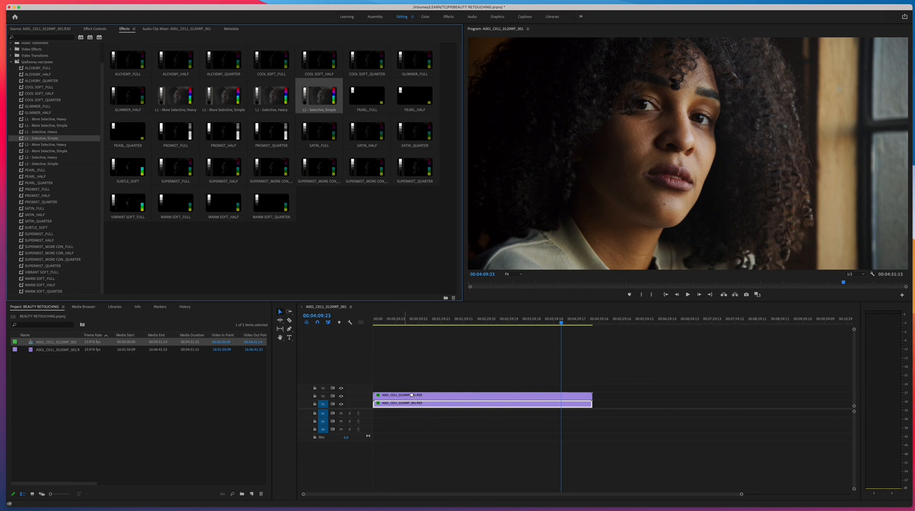
# - Apply the L2 - Selective, Simple preset to the duplicate portrait clip on track V2
pyautogui.click(429, 395)
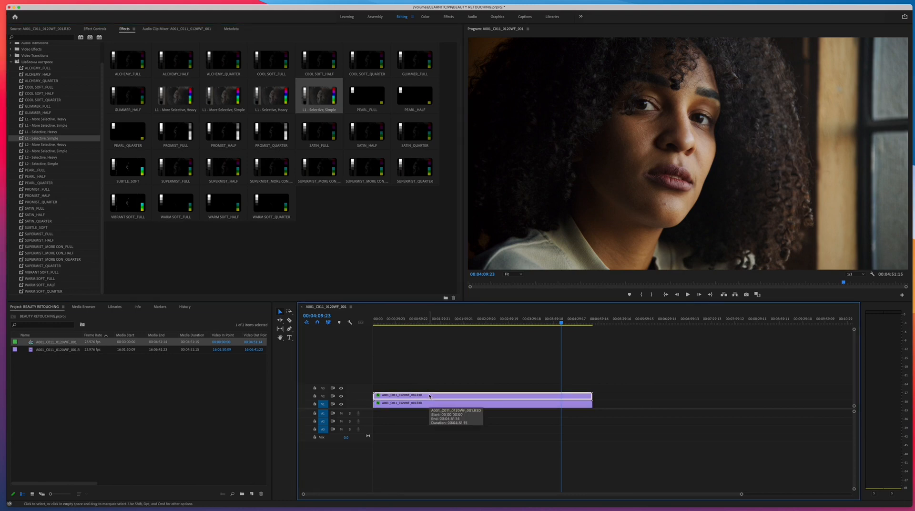
pyautogui.click(42, 164)
pyautogui.moveTo(41, 166); pyautogui.dragTo(430, 397)
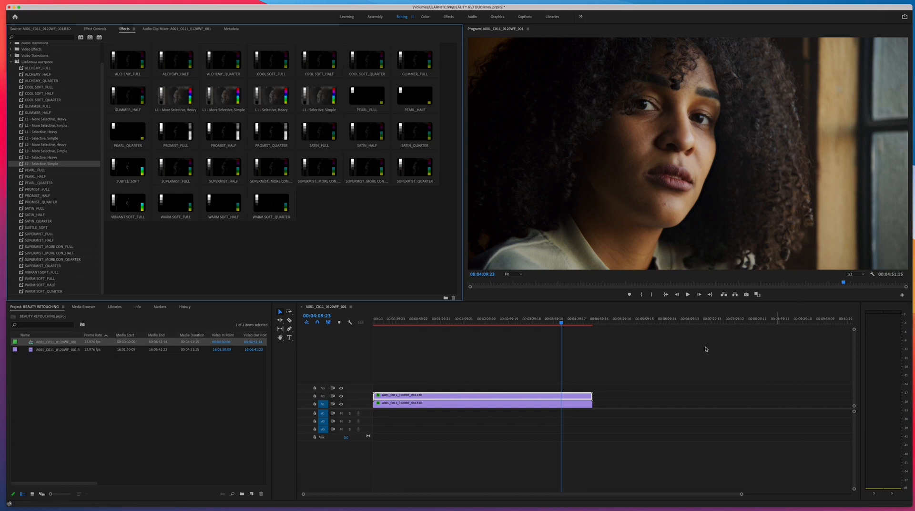
# - Compare the portrait with track V2 hidden and shown, and briefly play back the retouched result
pyautogui.click(341, 396)
pyautogui.click(341, 397)
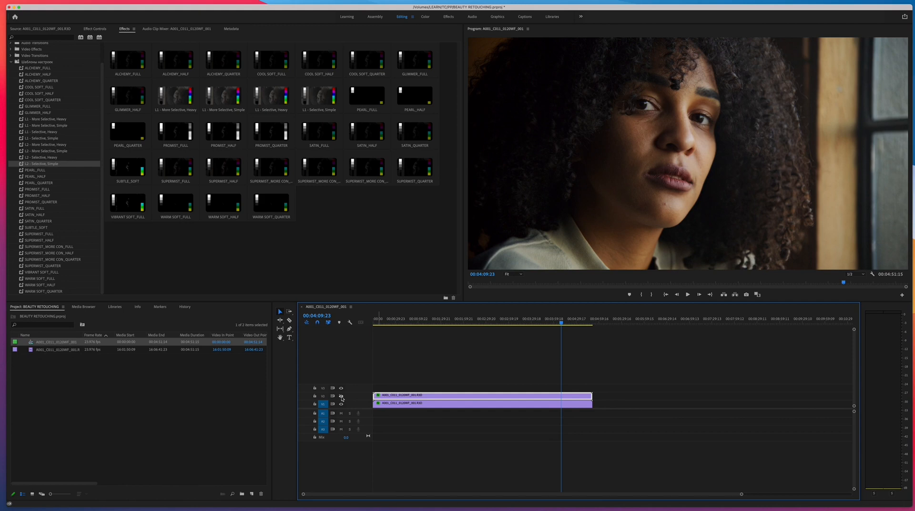
pyautogui.click(341, 396)
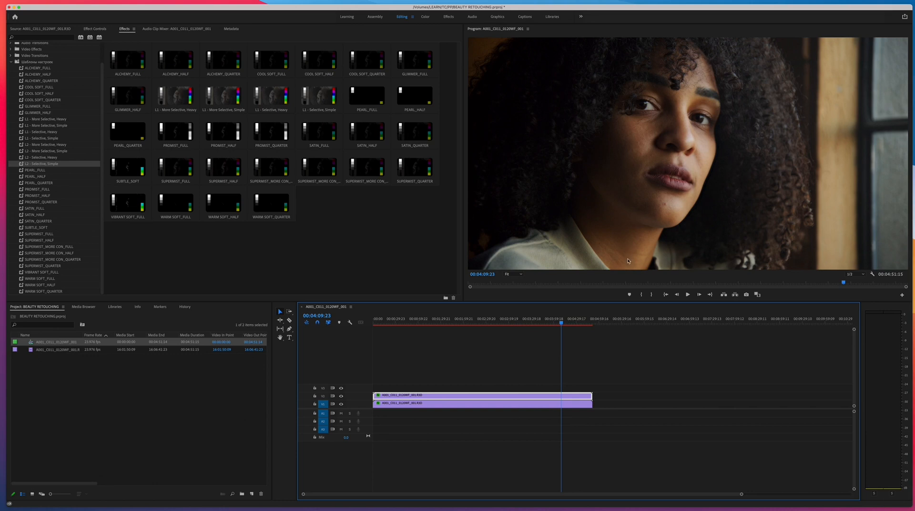
pyautogui.click(341, 396)
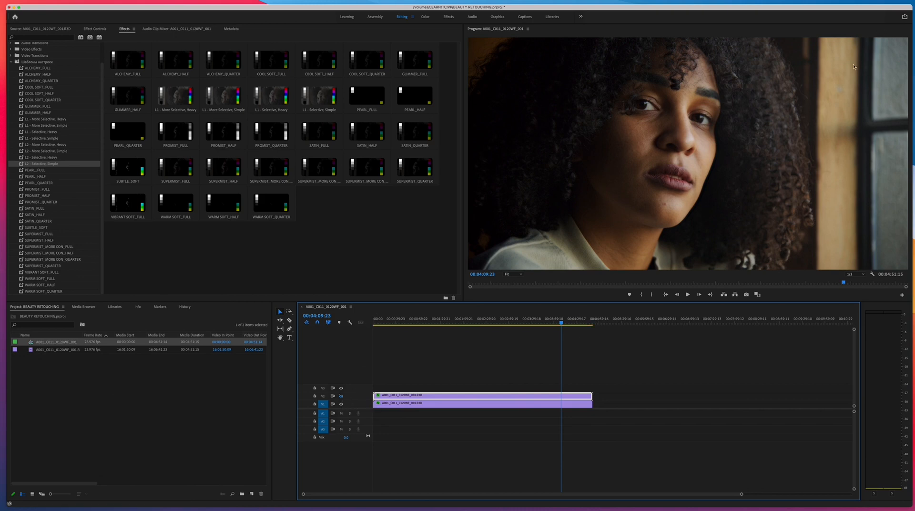
pyautogui.click(341, 396)
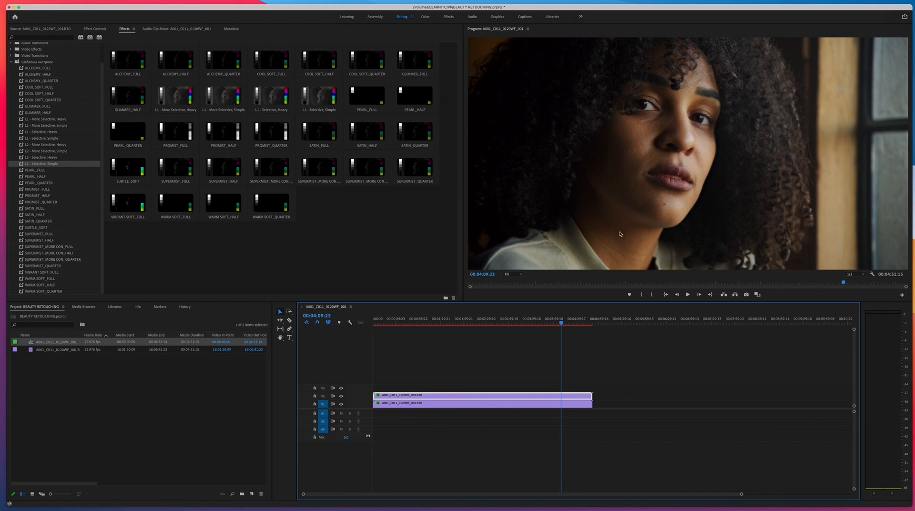
pyautogui.press('space')
pyautogui.press('space')
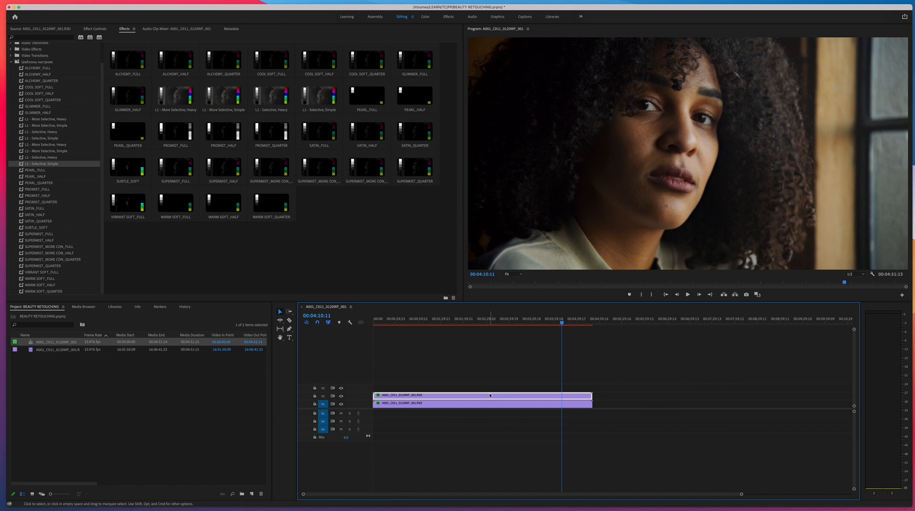
pyautogui.click(40, 119)
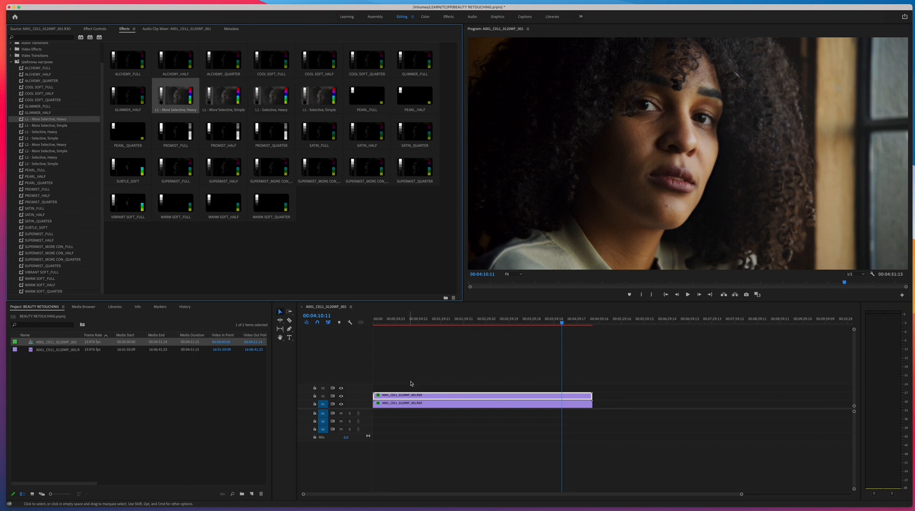
pyautogui.click(394, 404)
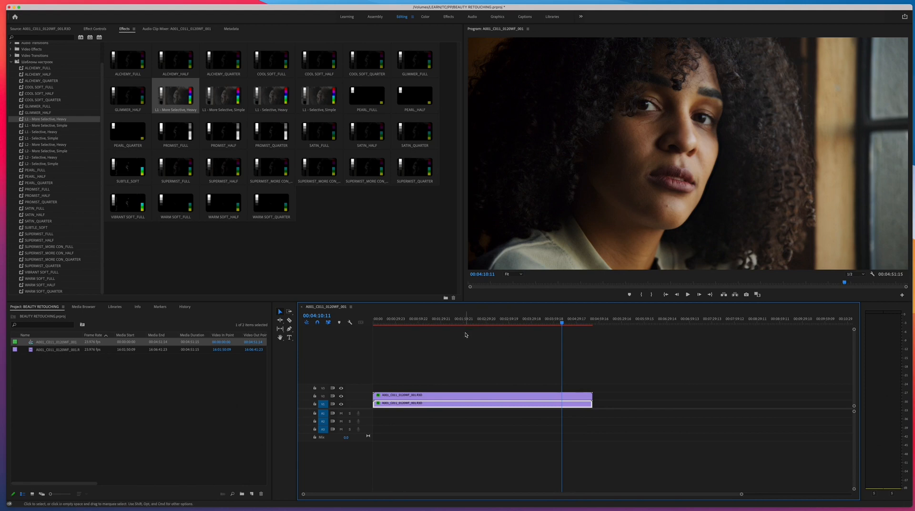
pyautogui.moveTo(431, 383); pyautogui.dragTo(409, 406)
pyautogui.click(404, 374)
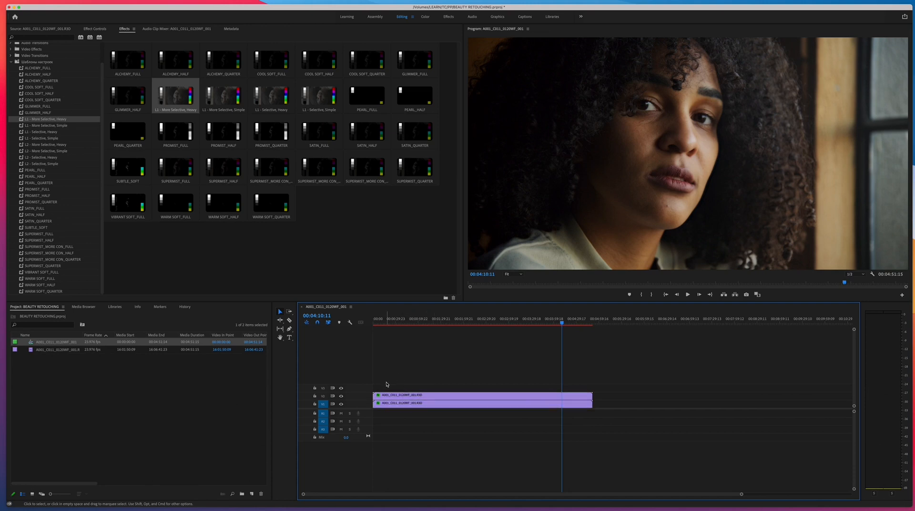
# - Select both stacked portrait clips in the timeline and move them together up to tracks V4 and V5
pyautogui.moveTo(387, 383); pyautogui.dragTo(560, 379)
pyautogui.moveTo(508, 351); pyautogui.dragTo(387, 409)
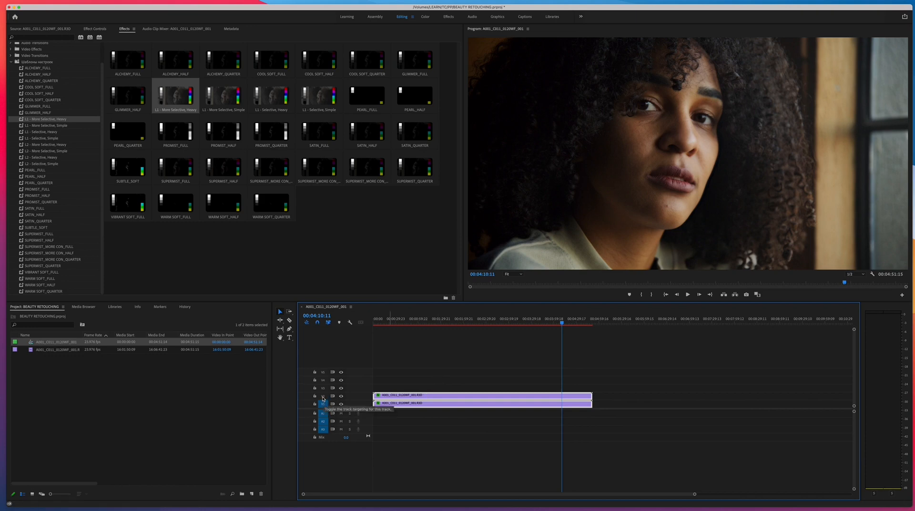
pyautogui.moveTo(403, 406); pyautogui.dragTo(473, 383)
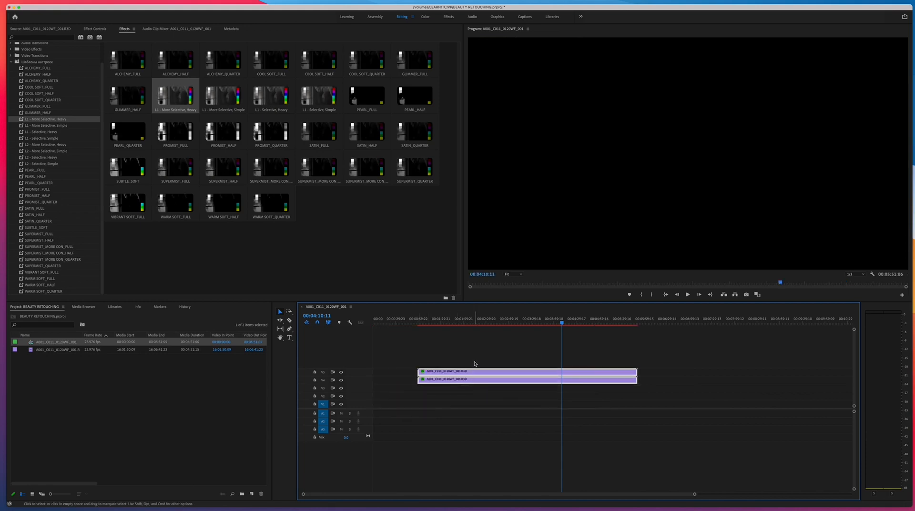
pyautogui.moveTo(485, 380); pyautogui.dragTo(440, 384)
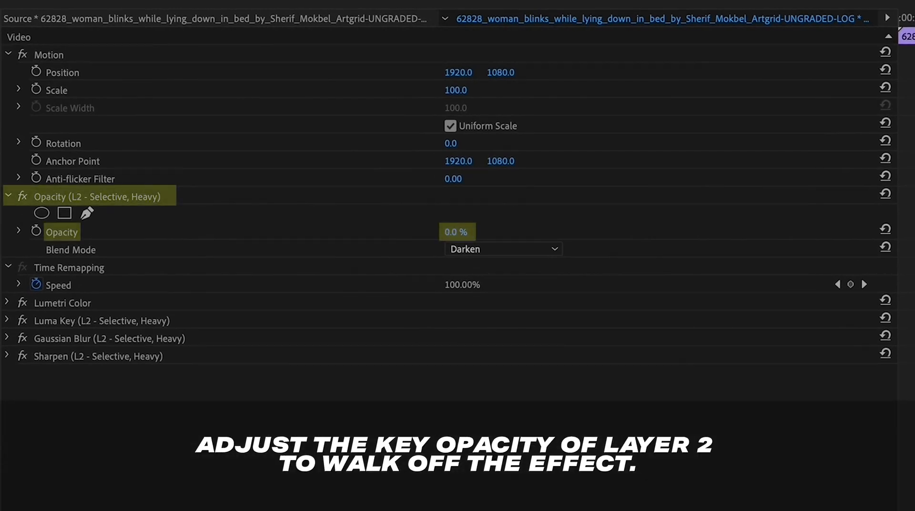
# - Set the opacity of the layer 2 clip with the L2 - Selective, Heavy preset to 26%
pyautogui.moveTo(456, 232)
pyautogui.mouseDown()
pyautogui.moveTo(504, 232)
pyautogui.moveTo(469, 232)
pyautogui.mouseUp()
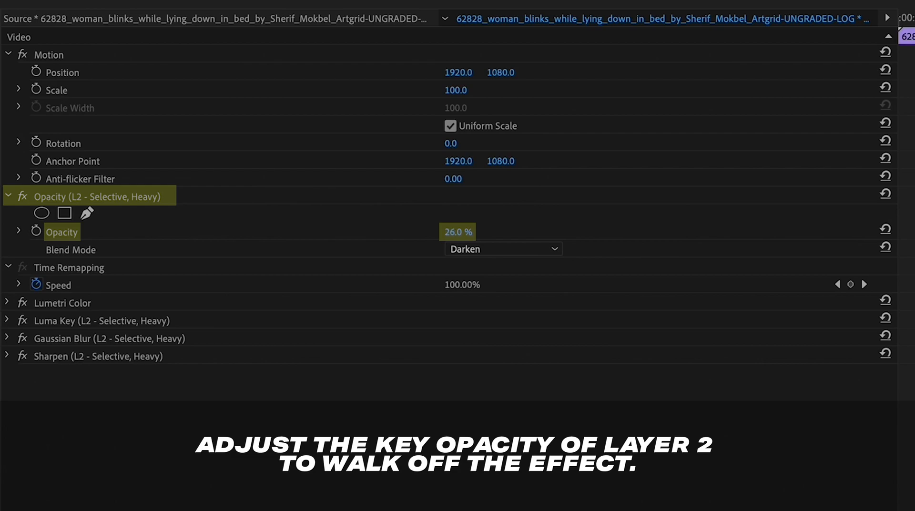